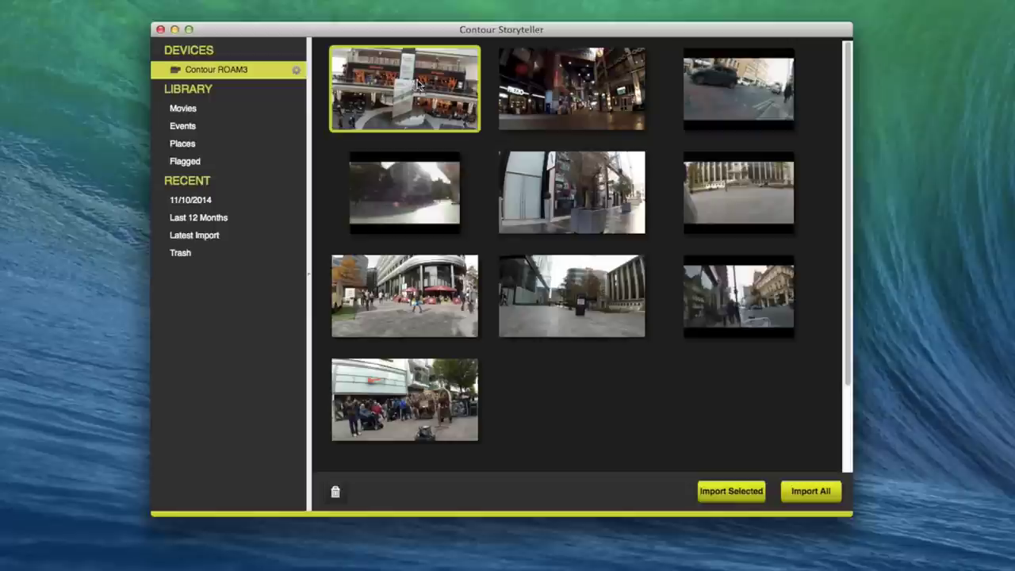
Step: Import only the street clip with the dark car from the camera, keeping the originals on the camera
click(581, 98)
click(724, 102)
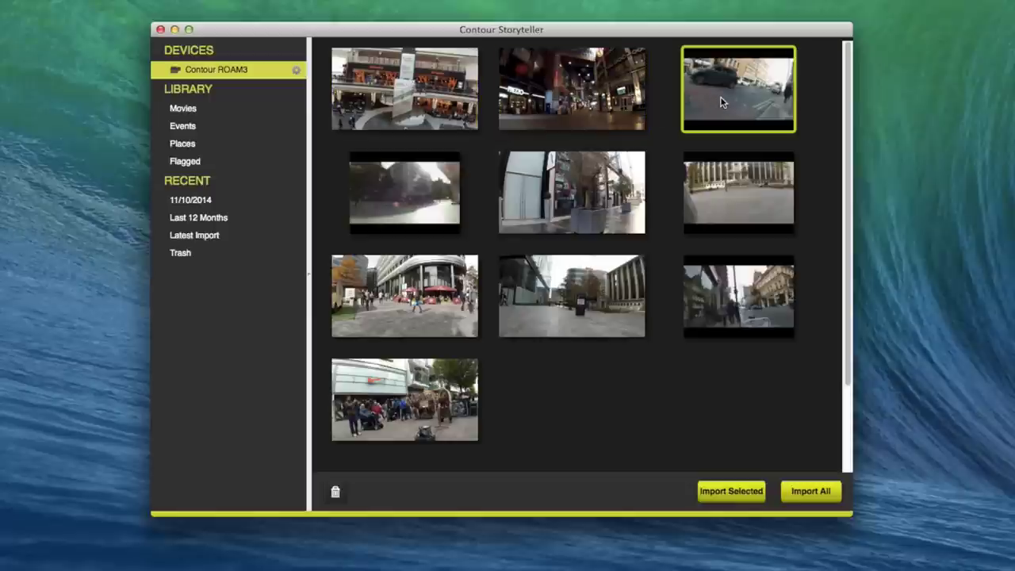
click(718, 198)
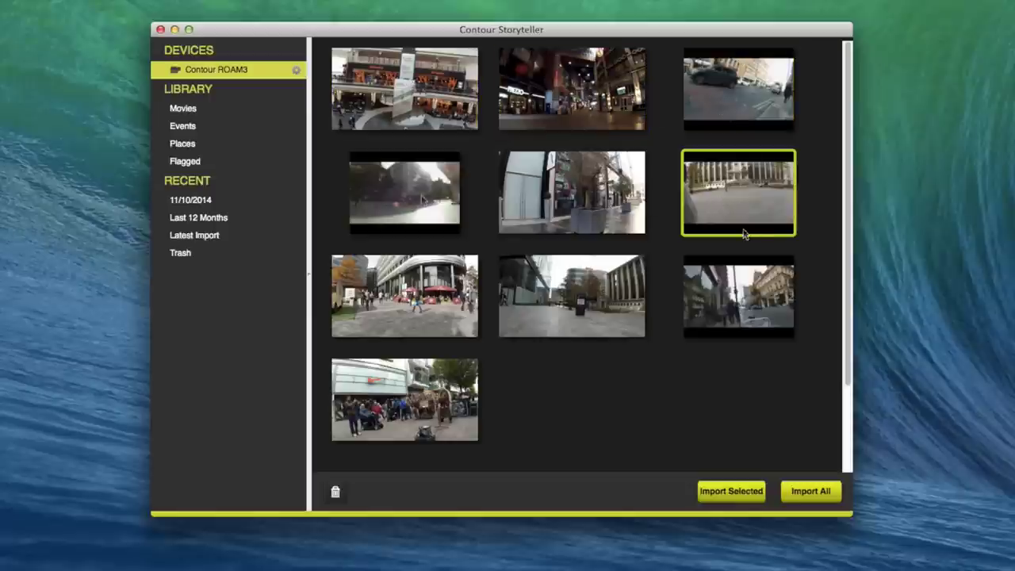
click(730, 91)
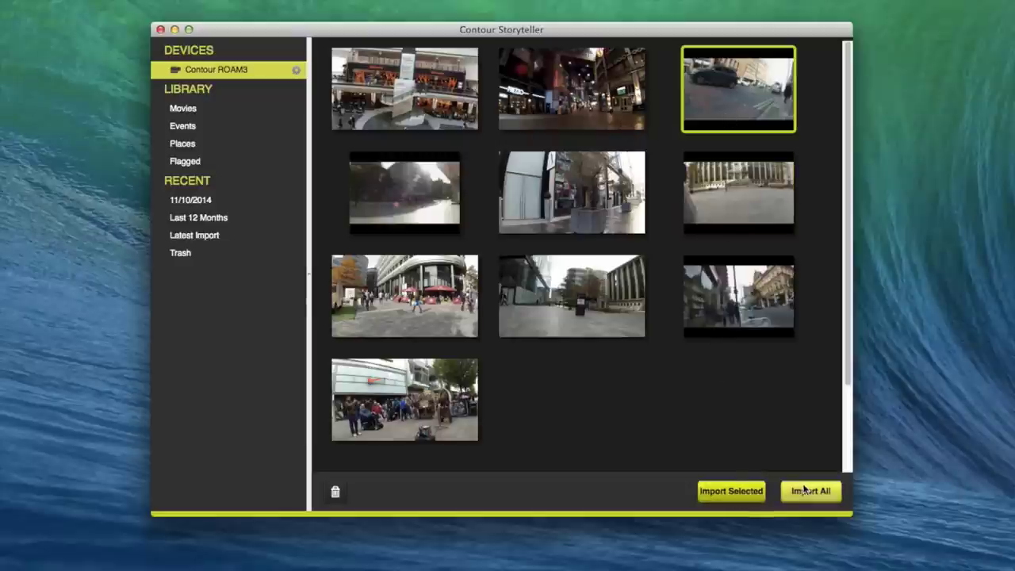
click(733, 492)
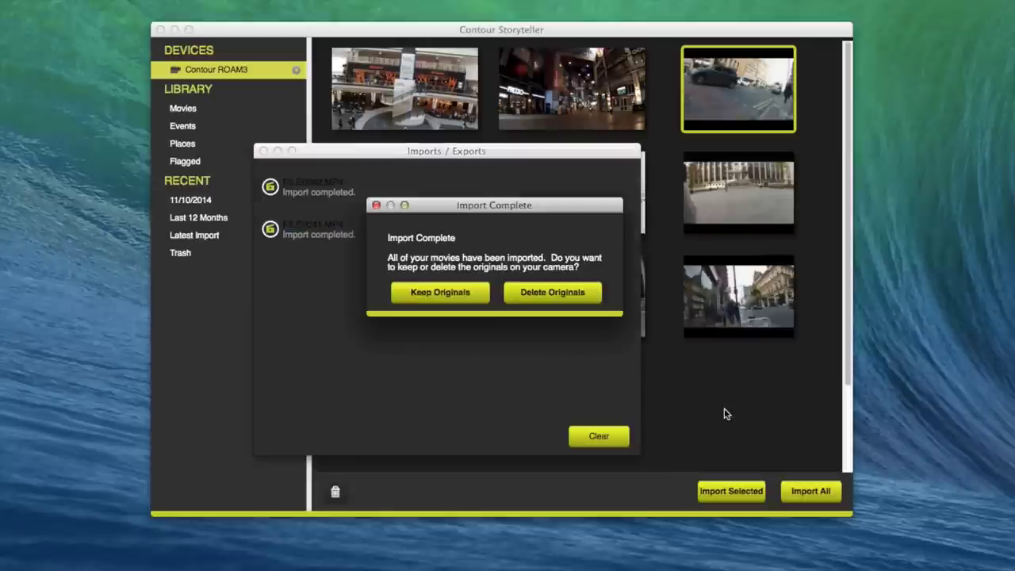
click(464, 295)
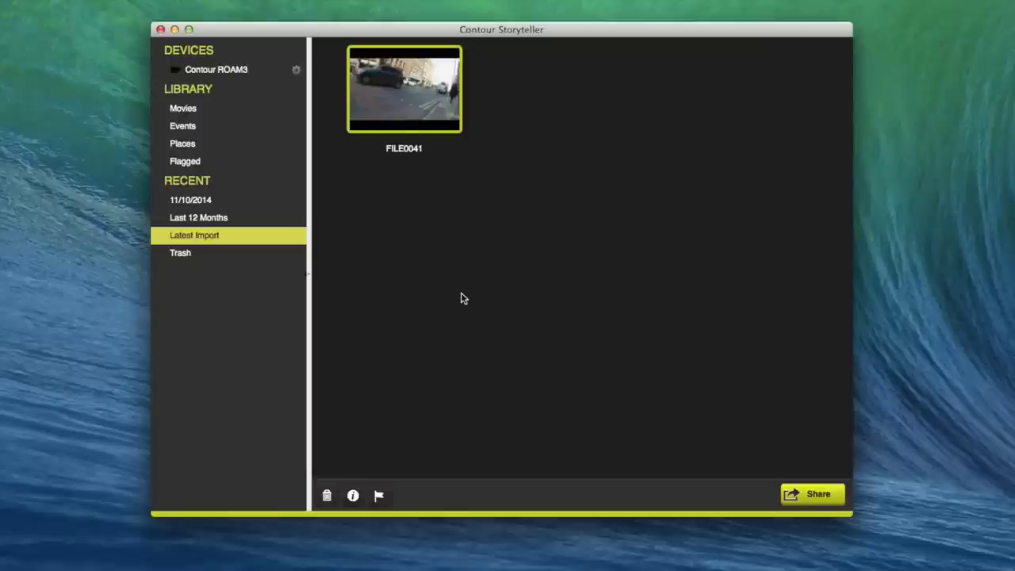
Step: Play the imported FILE0041 clip, view it in full screen, and return to the windowed player
double_click(419, 92)
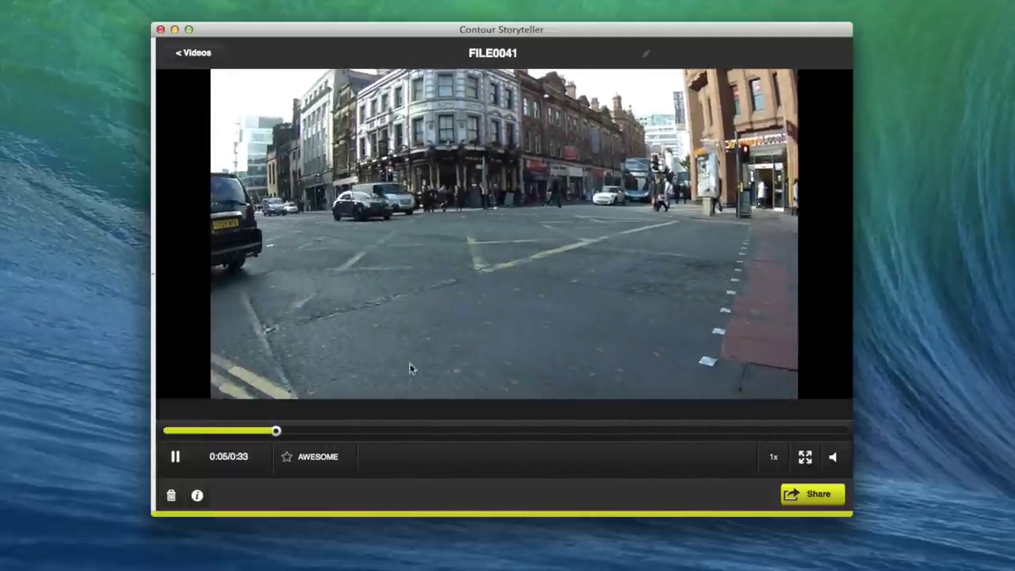
click(179, 458)
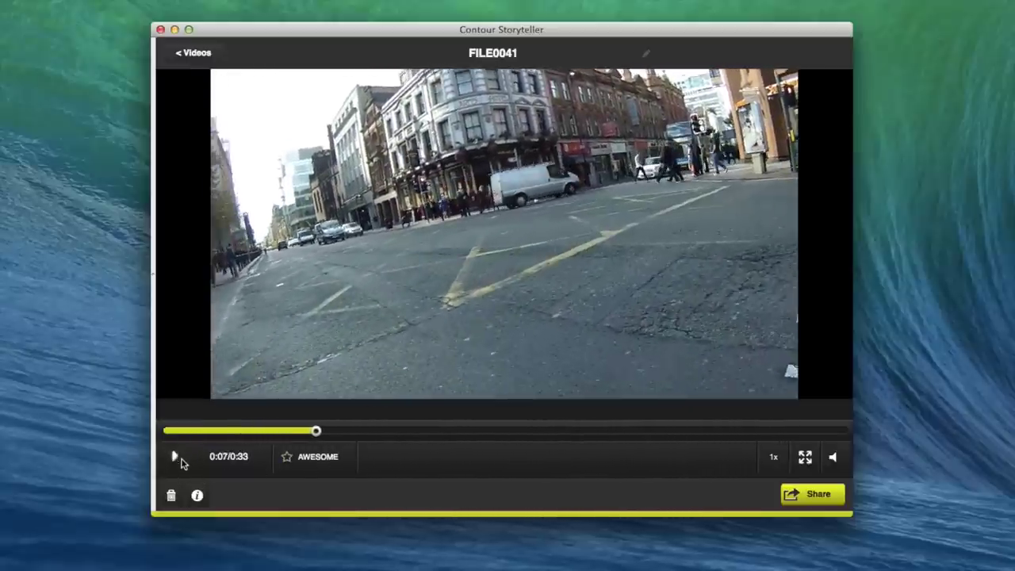
click(805, 458)
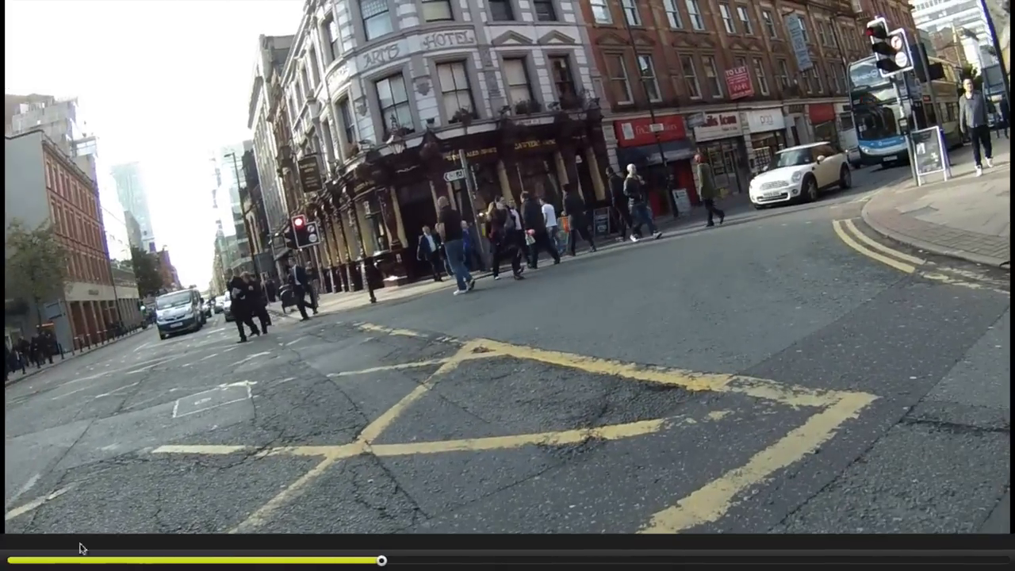
key(Escape)
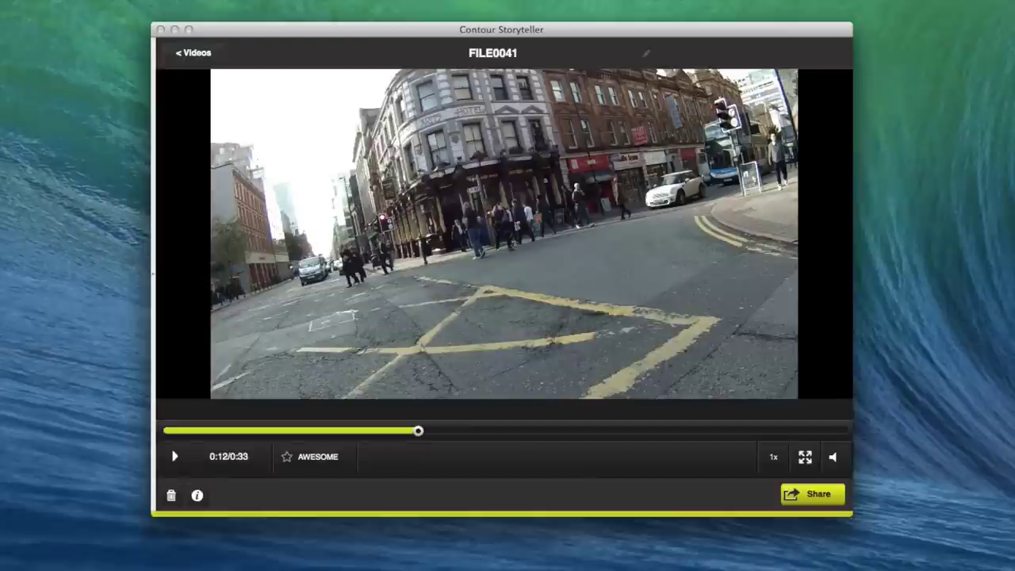
Step: Set the playback speed to 1/2x, play a short part of the clip, and pause it
click(775, 459)
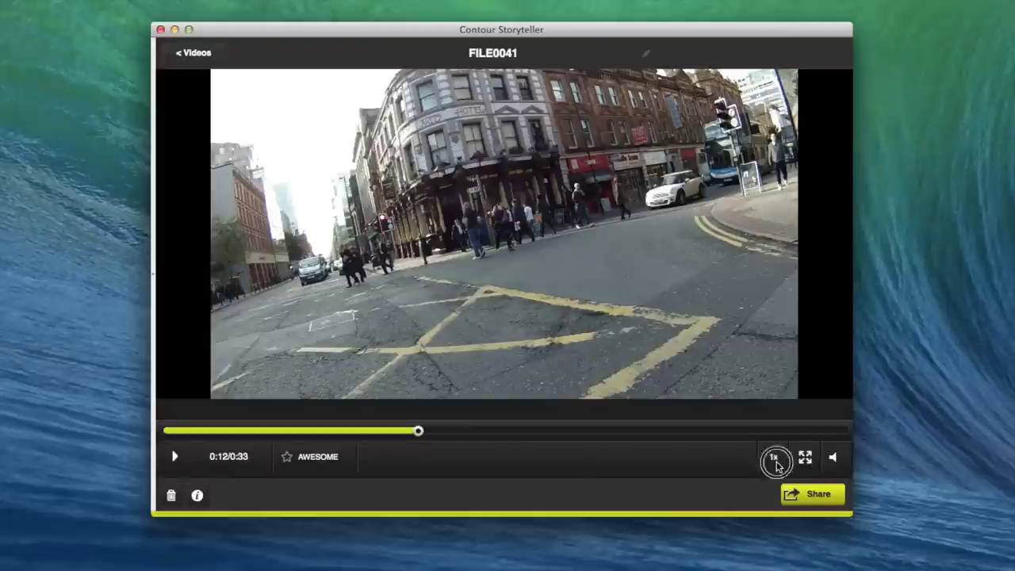
click(175, 459)
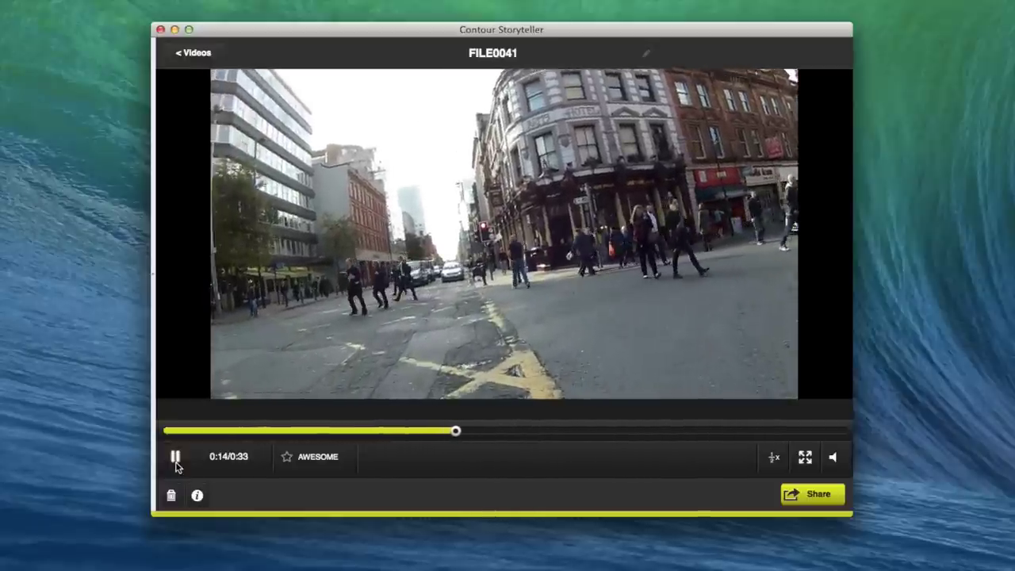
click(175, 460)
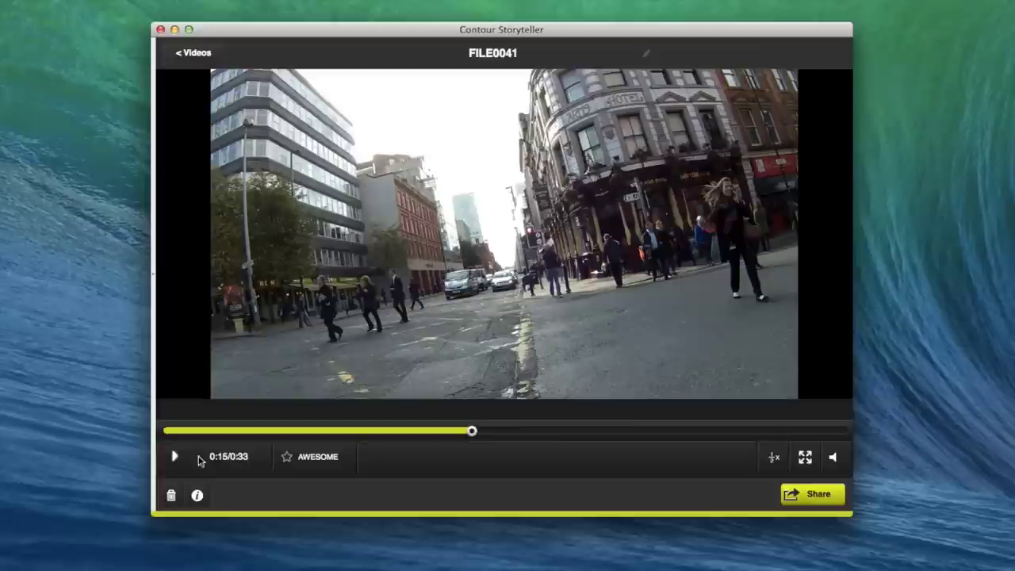
Step: Start an Awesome clip selection on FILE0041 and try the 60 and 30 length presets
click(310, 462)
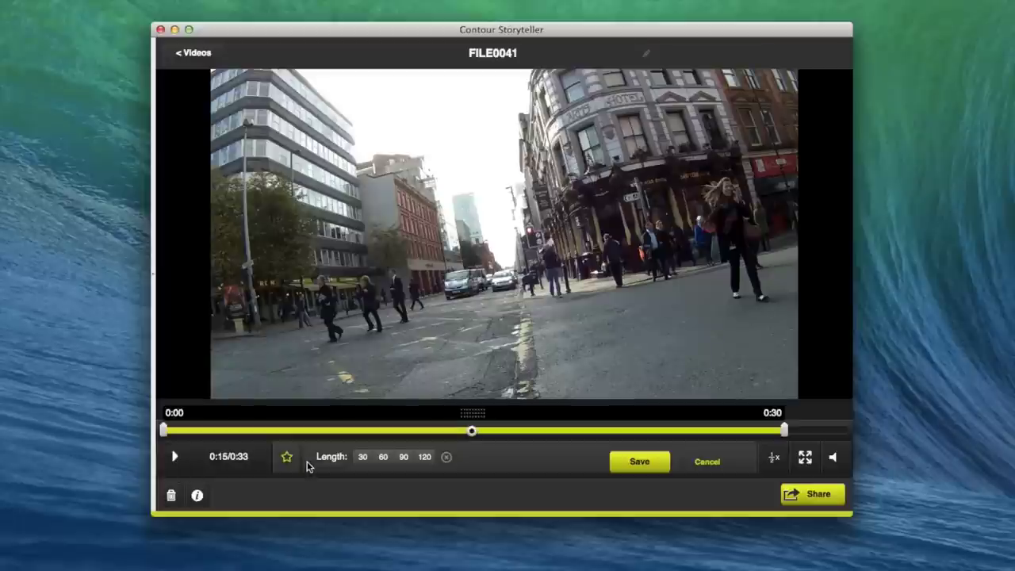
click(362, 458)
click(384, 460)
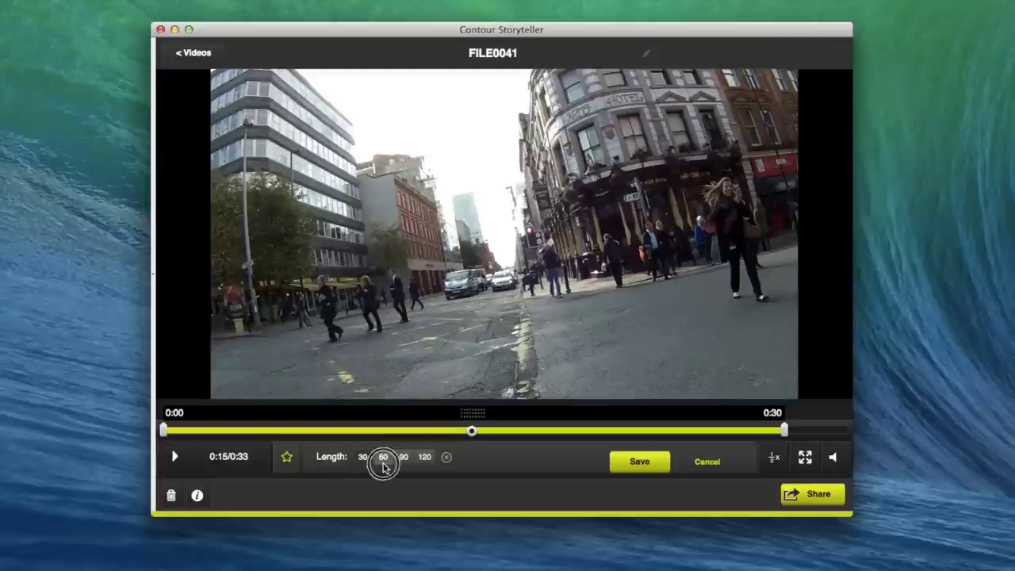
click(365, 460)
click(286, 458)
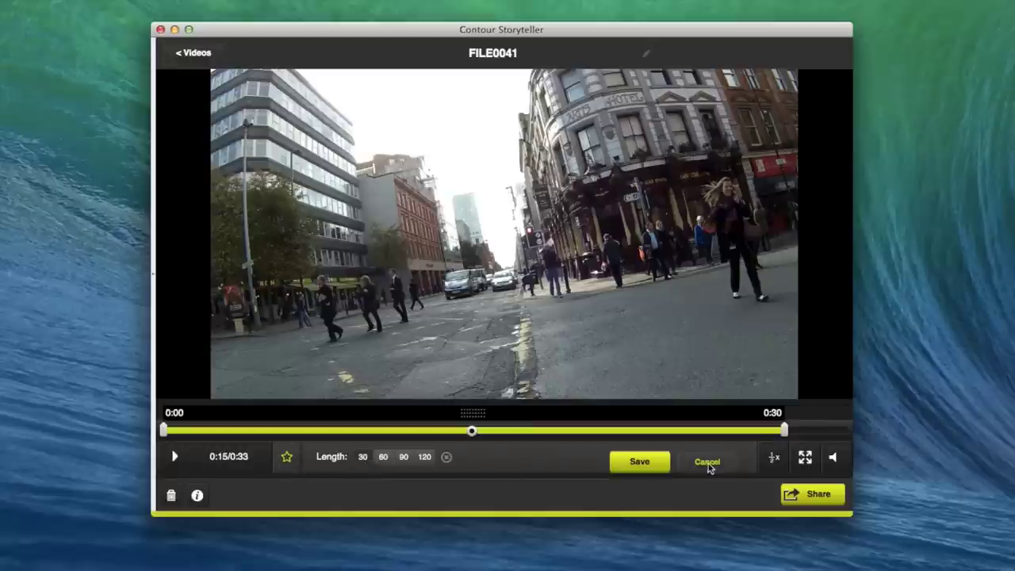
Step: View the YouTube sharing sign-in for the clip, cancel it, and leave the player for the video list
click(796, 495)
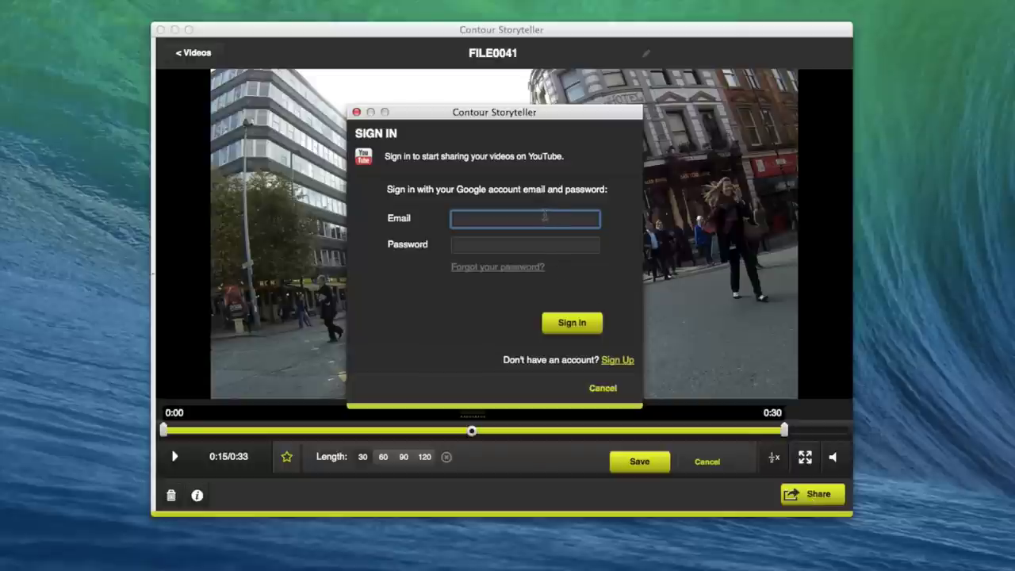
click(596, 389)
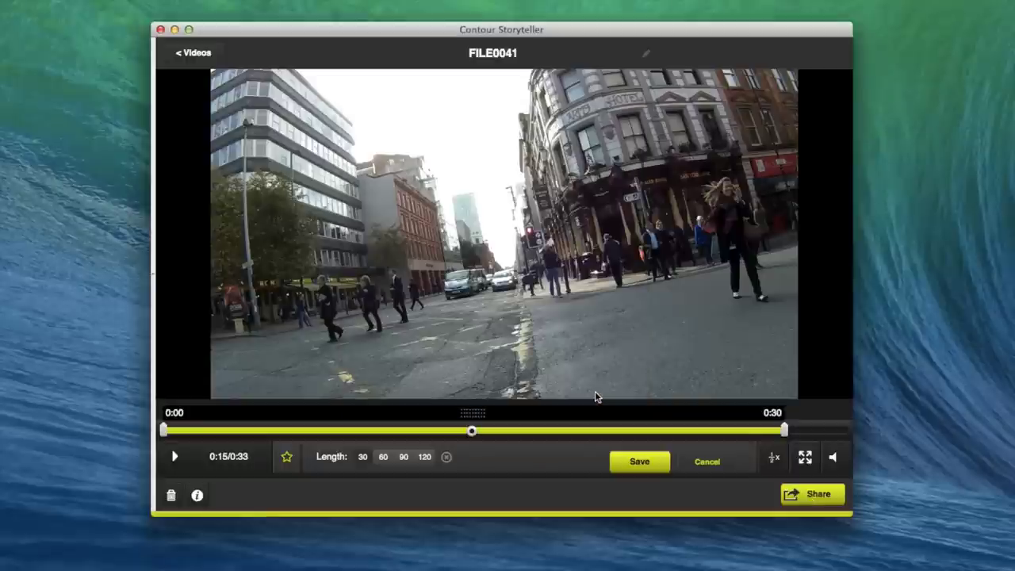
click(194, 52)
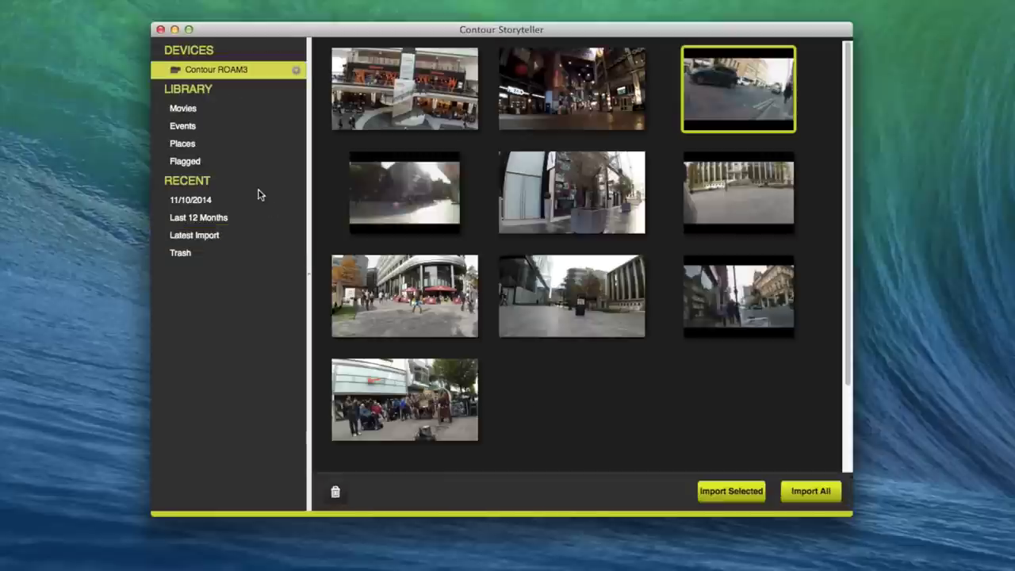
Step: Configure the Contour ROAM3's Position 1 video settings with Full HD - 1080p mode and High quality
click(297, 72)
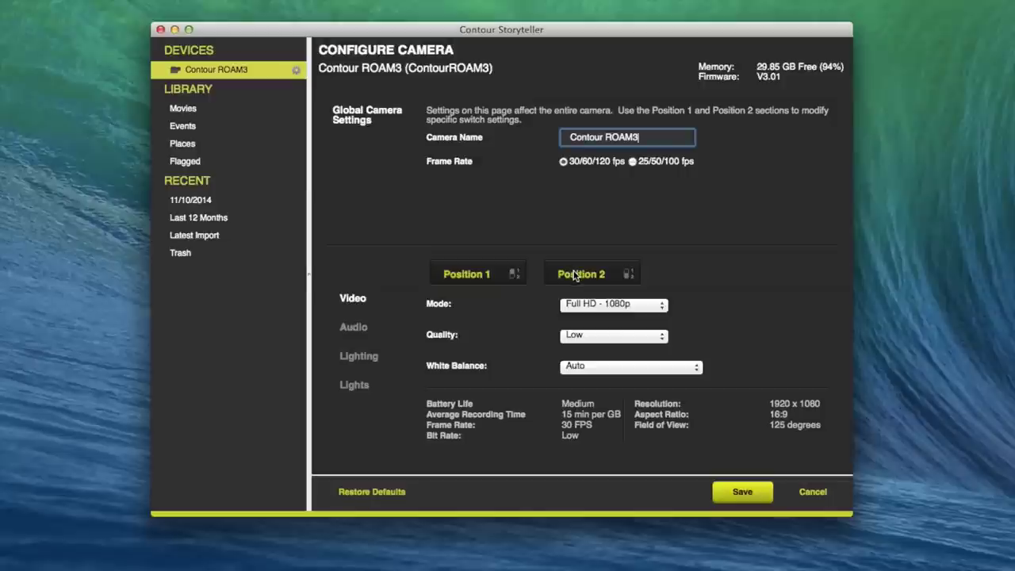
click(468, 279)
click(613, 306)
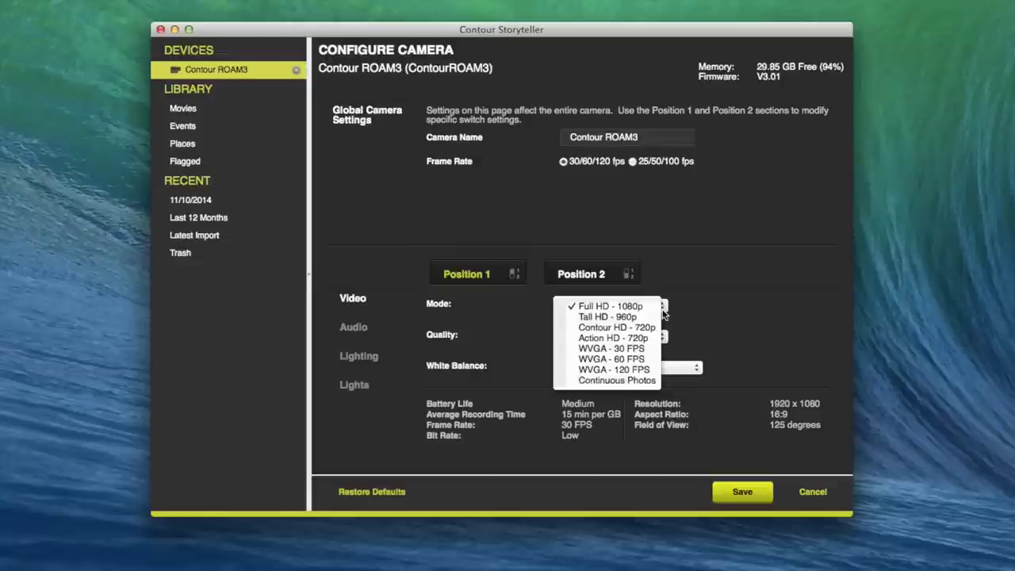
click(599, 305)
click(620, 337)
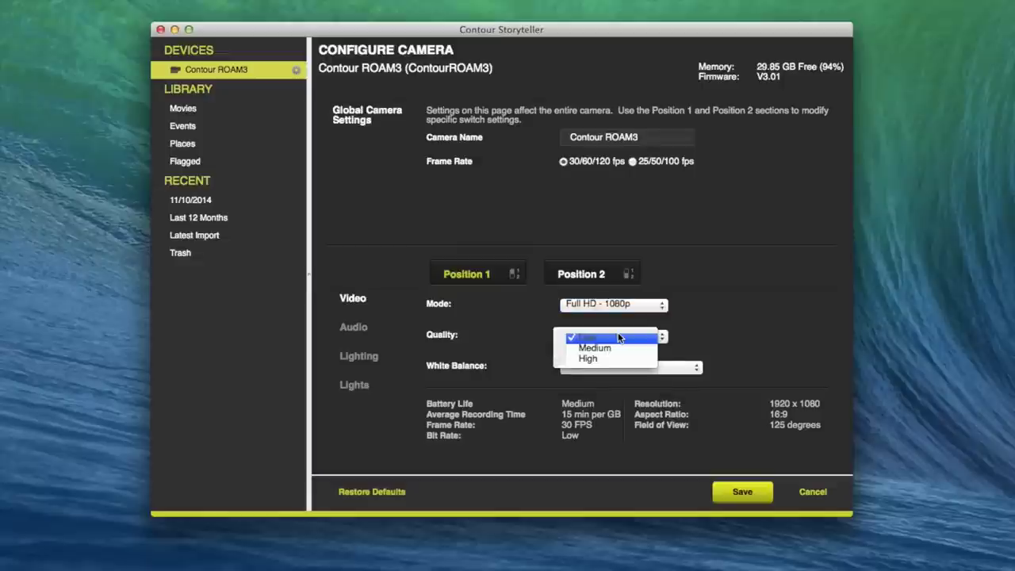
click(612, 359)
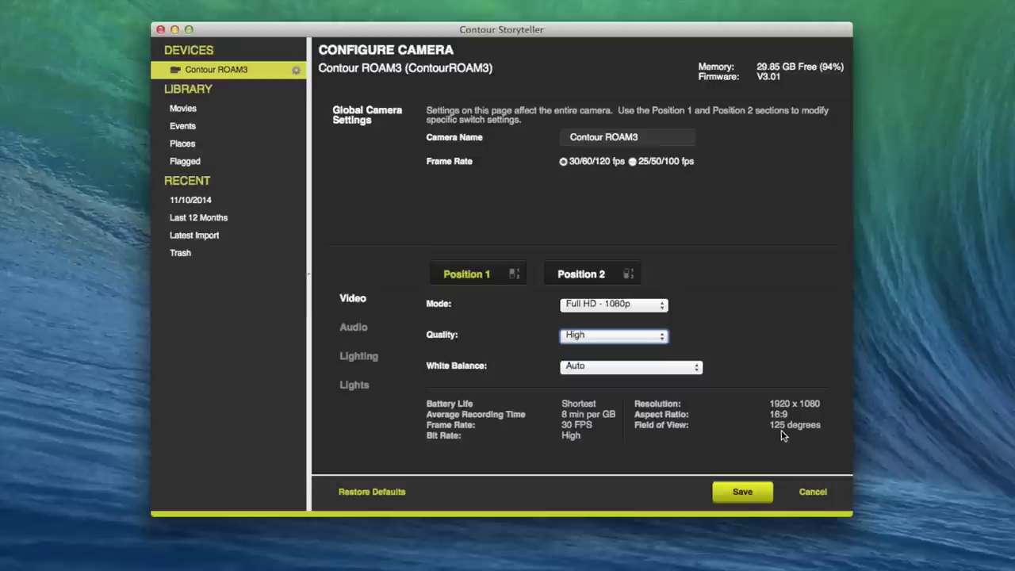
Step: Try Action HD - 720p for Position 1, restore Full HD - 1080p, and view the white balance options without changing them
click(656, 306)
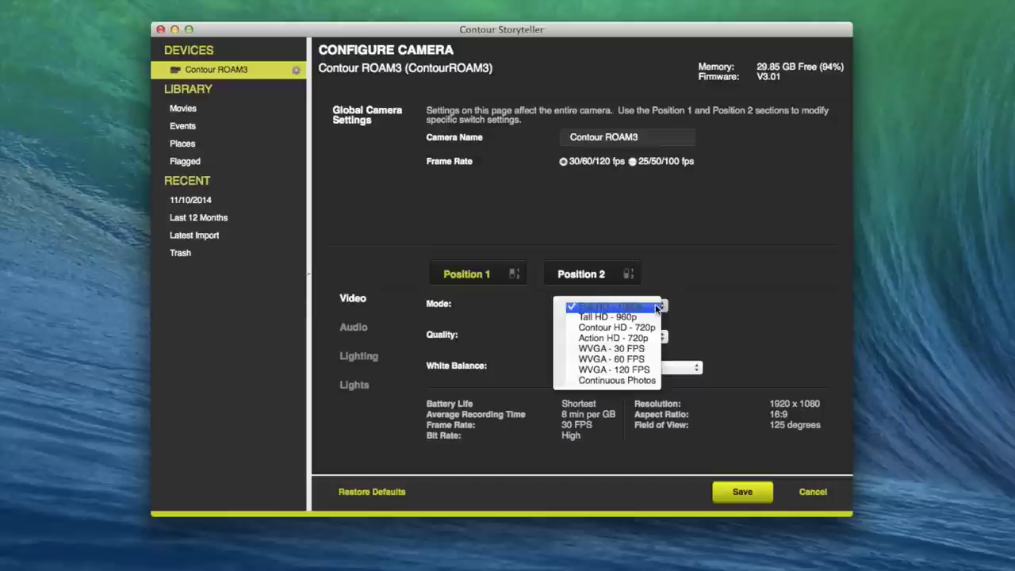
click(647, 339)
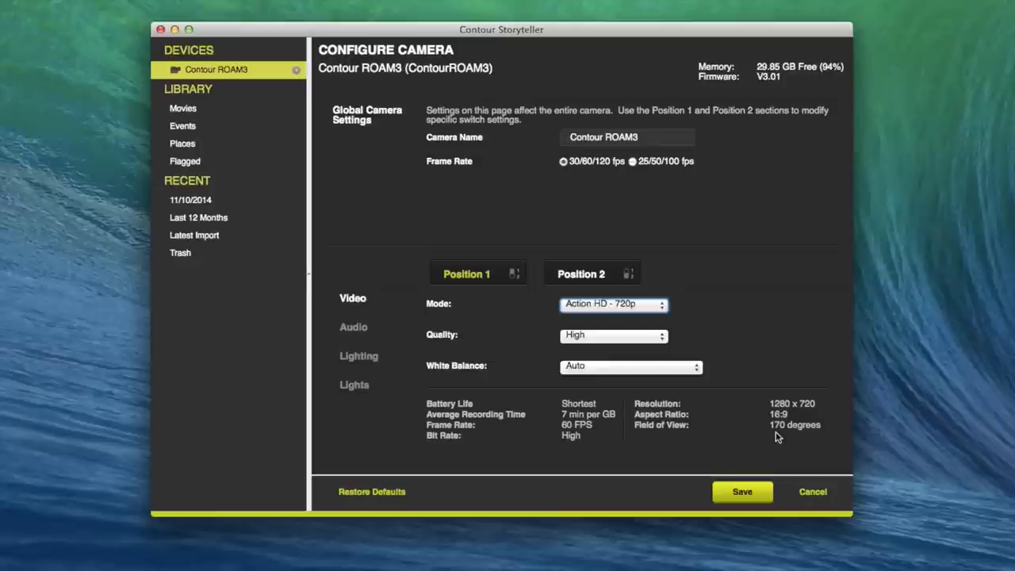
key(Up)
click(645, 371)
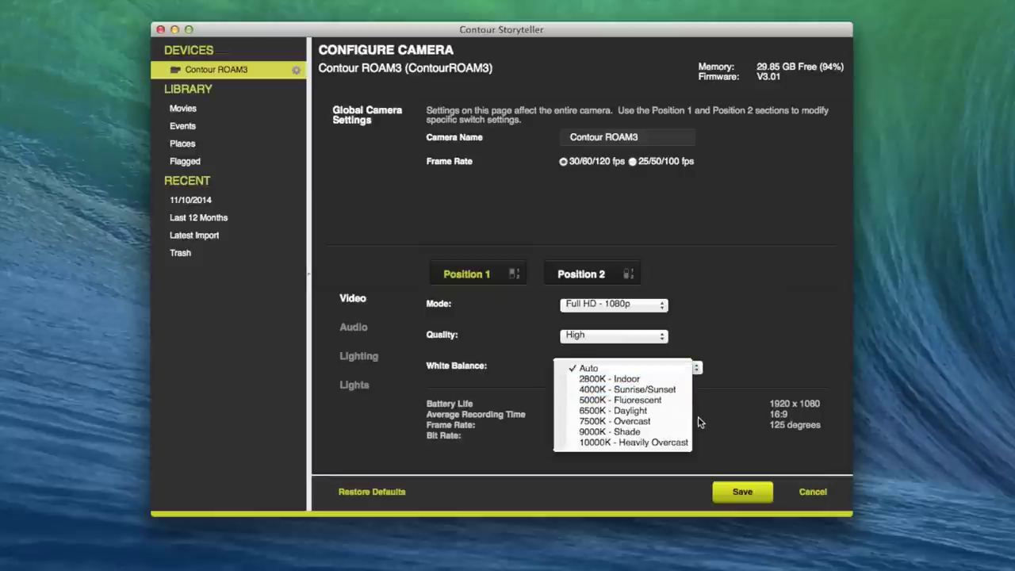
click(700, 325)
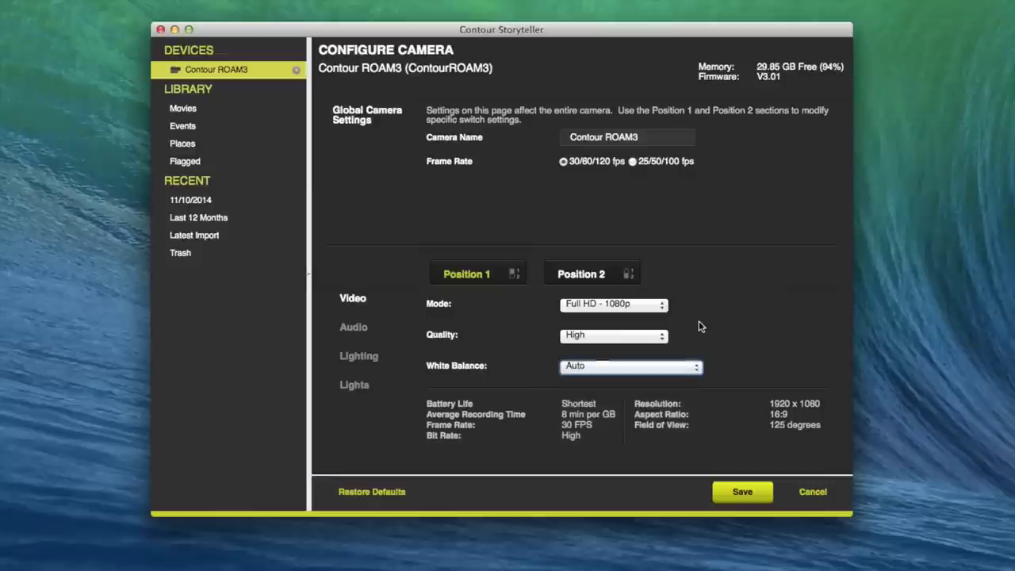
Step: Set the Position 1 microphone sensitivity to 10 in the audio settings
click(353, 330)
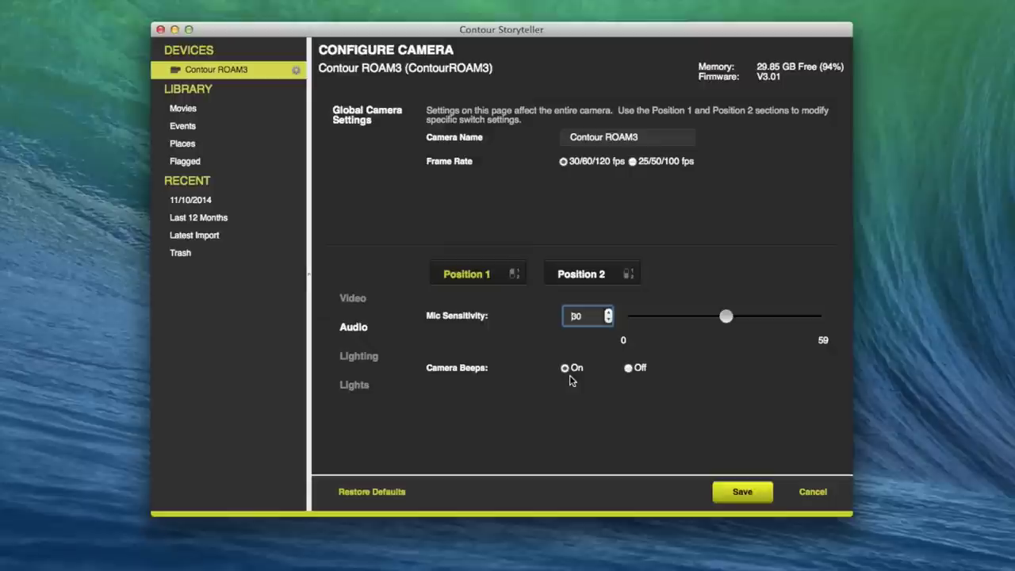
click(728, 319)
drag(729, 320, 664, 322)
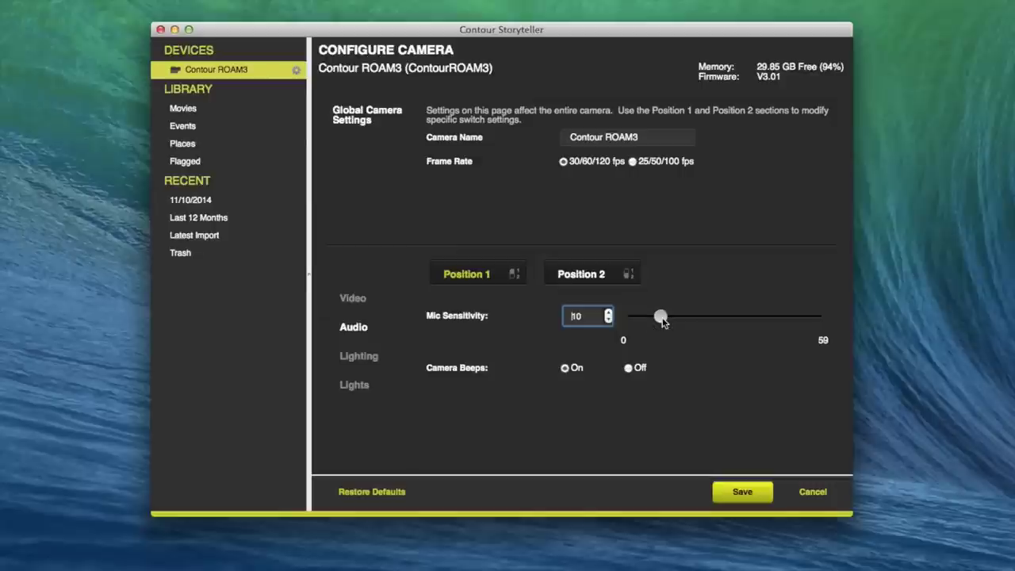
Step: Try the Manual Settings lighting condition for Position 1 and return it to Manual Settings on Camera
click(354, 358)
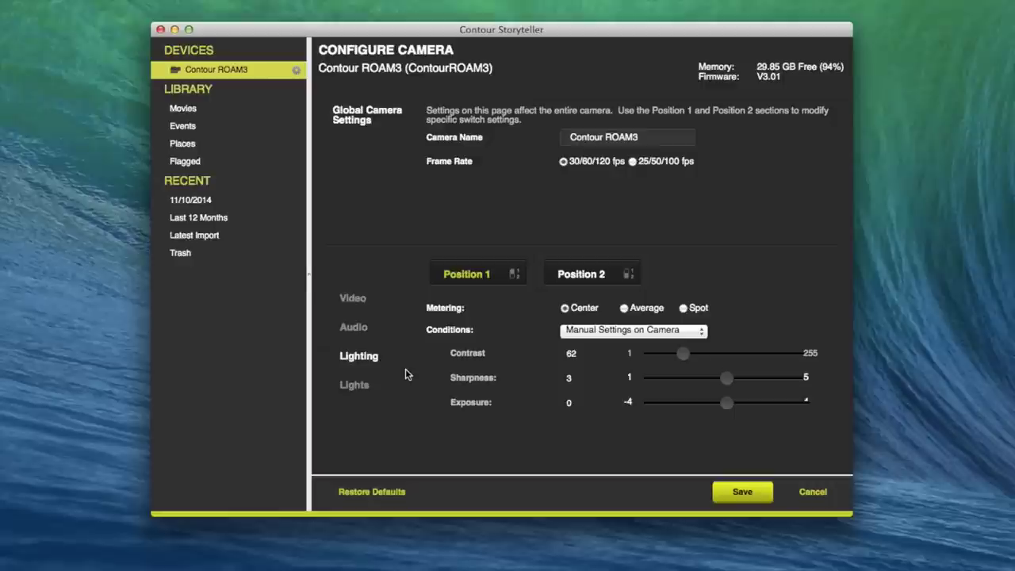
click(691, 335)
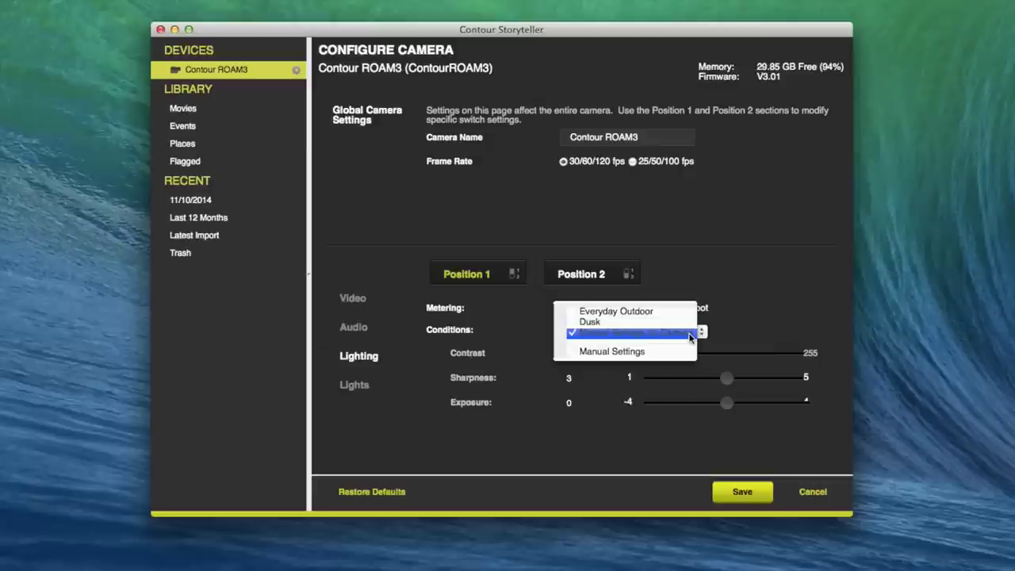
click(684, 353)
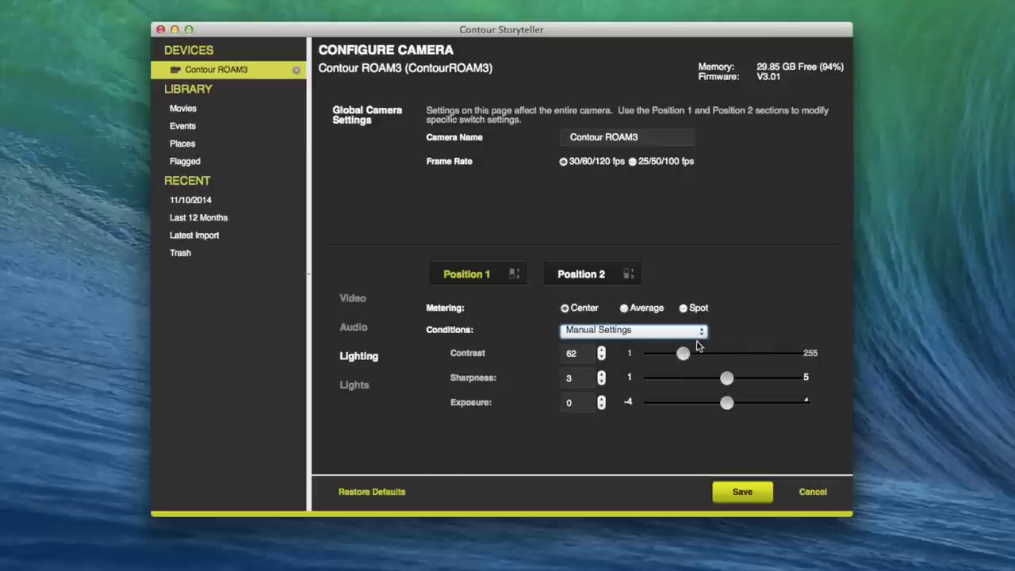
click(700, 337)
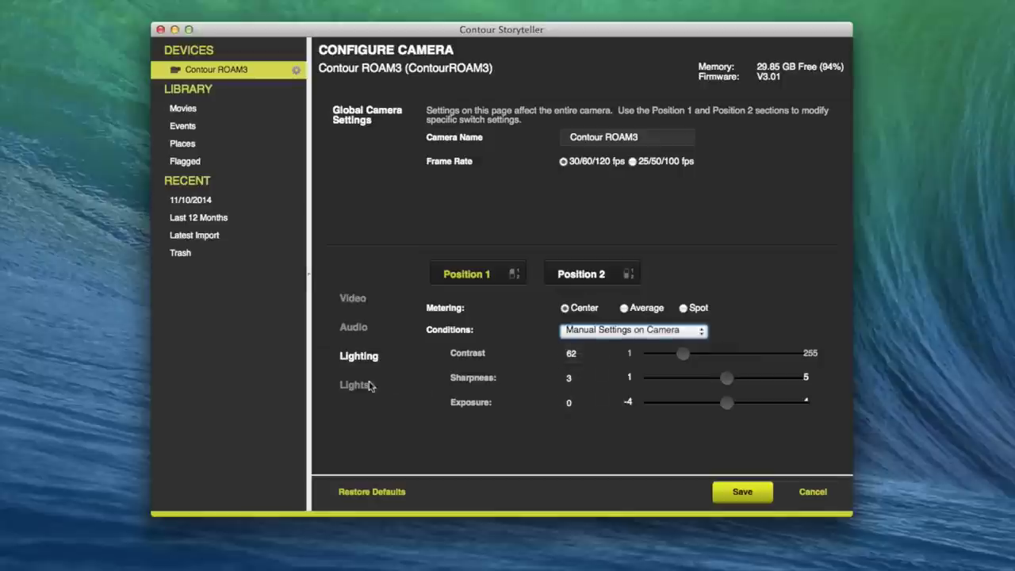
Step: Turn off the alignment laser on power-on for Position 1 and show the light settings of Position 2
click(354, 386)
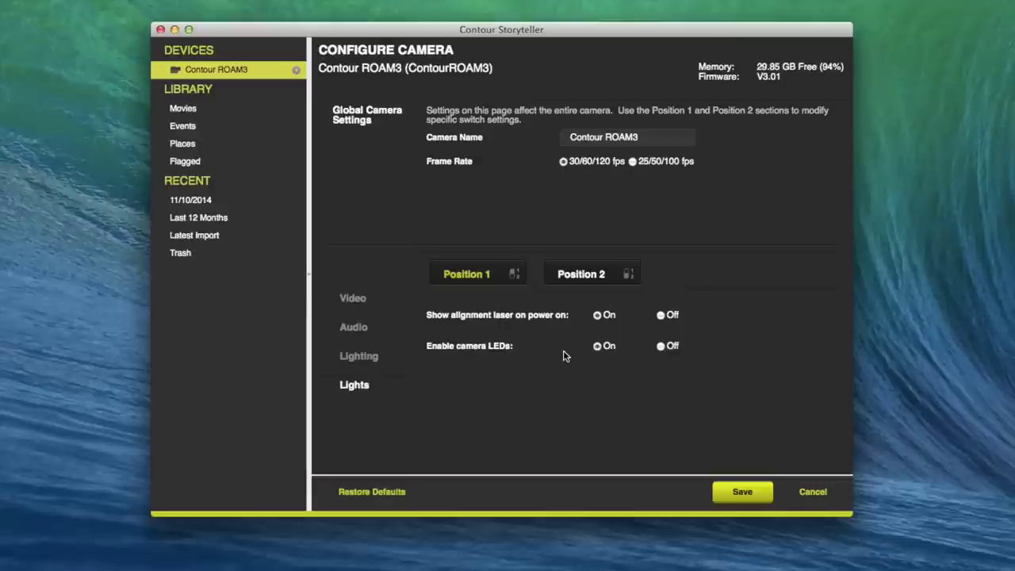
click(662, 317)
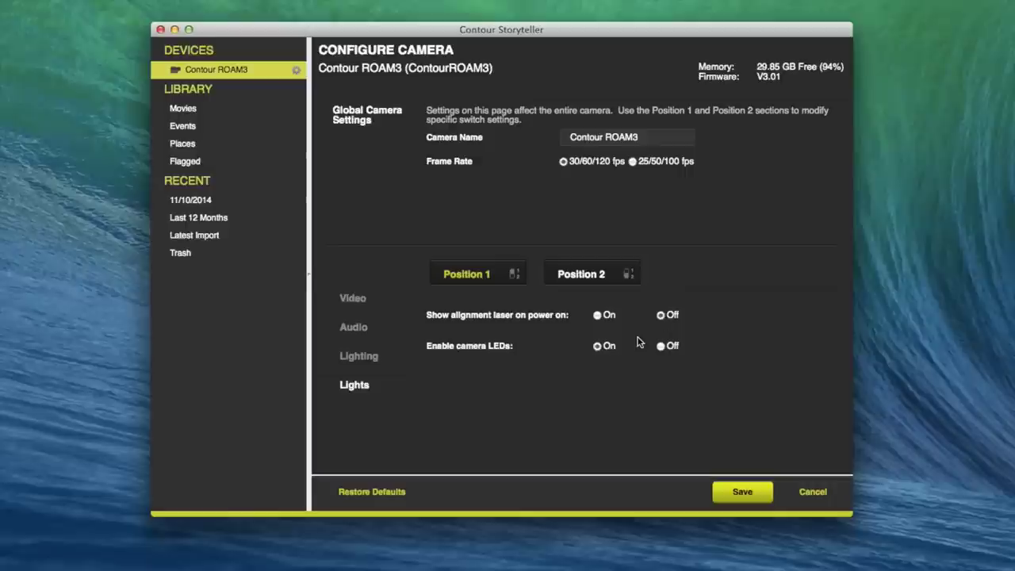
click(597, 278)
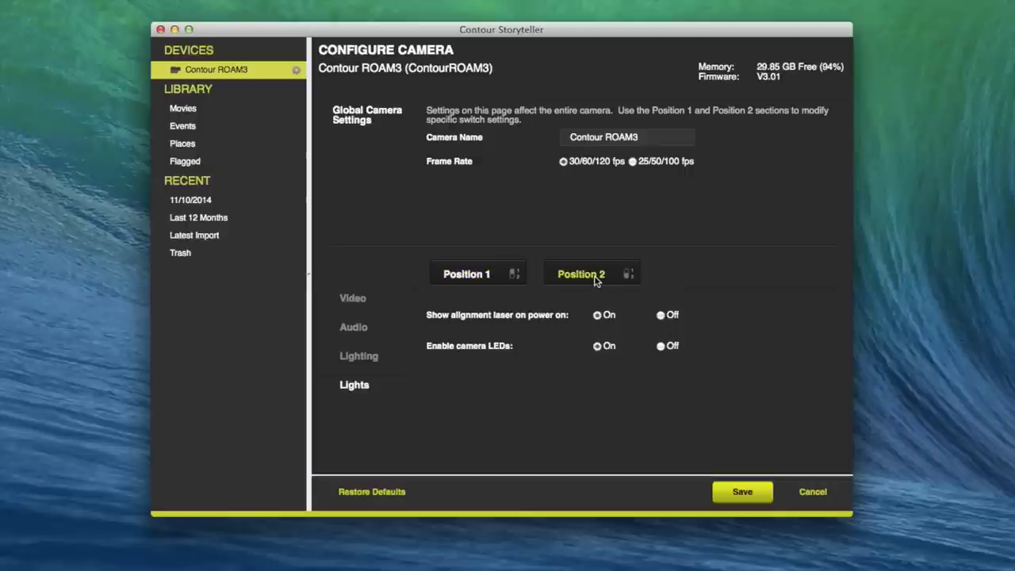
Step: Review the video and audio settings of Position 2, and set its lighting condition to Everyday Outdoor
click(354, 297)
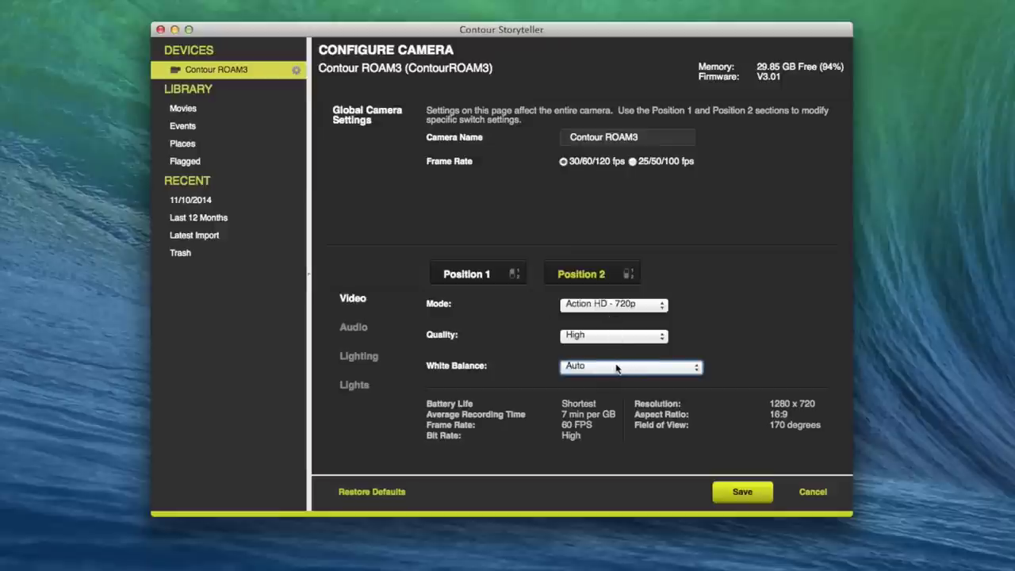
click(354, 330)
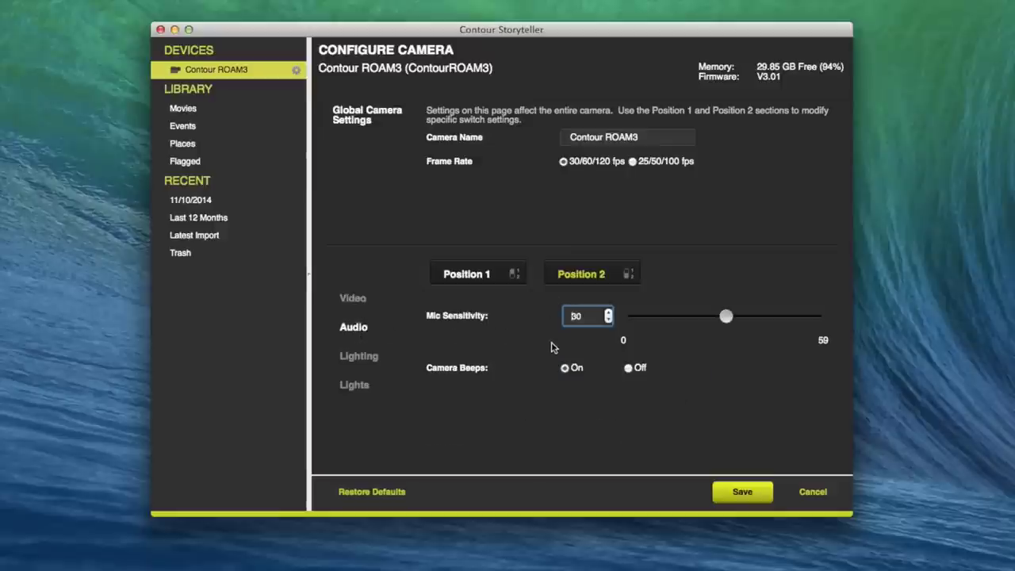
click(371, 362)
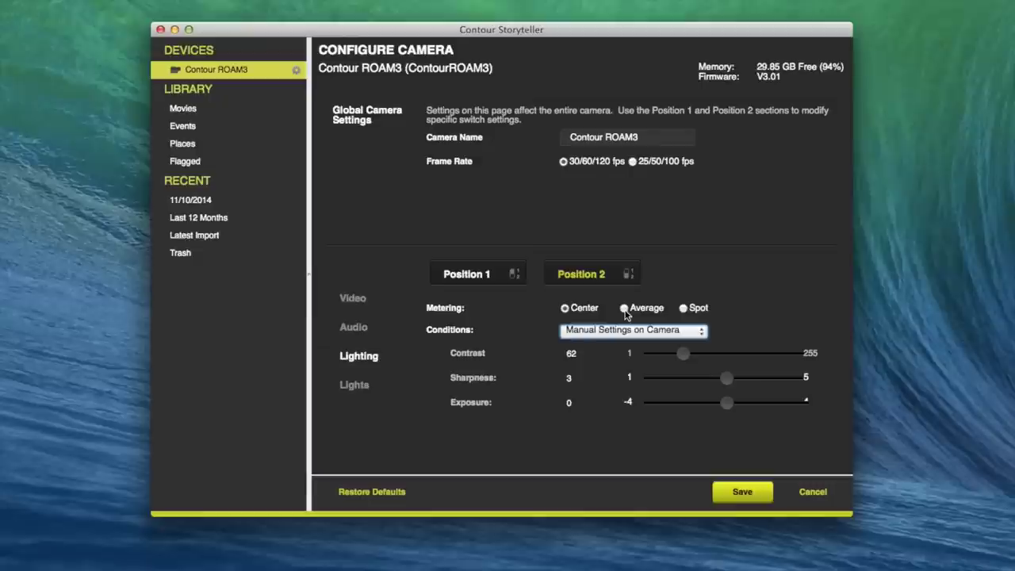
click(646, 334)
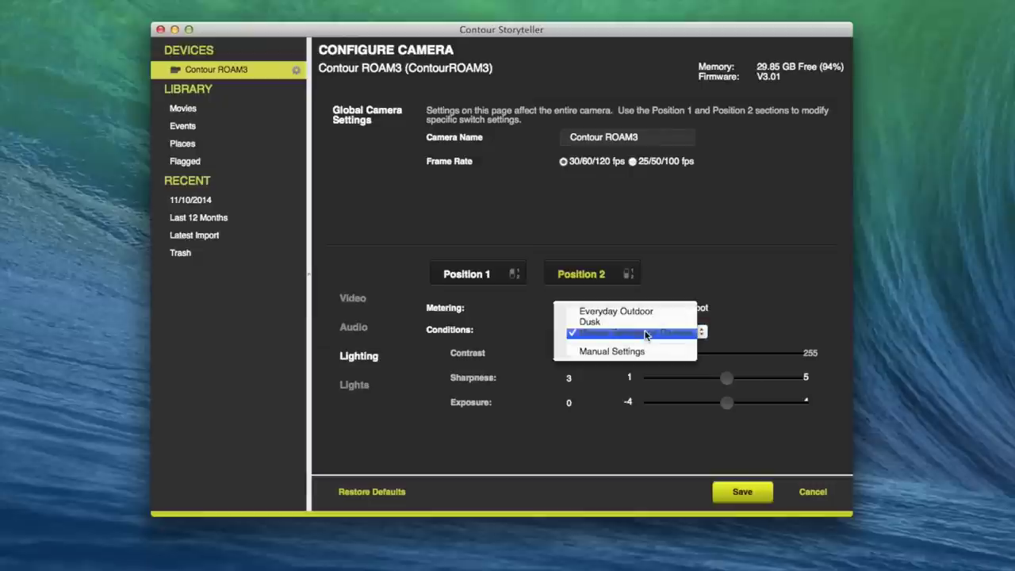
click(645, 313)
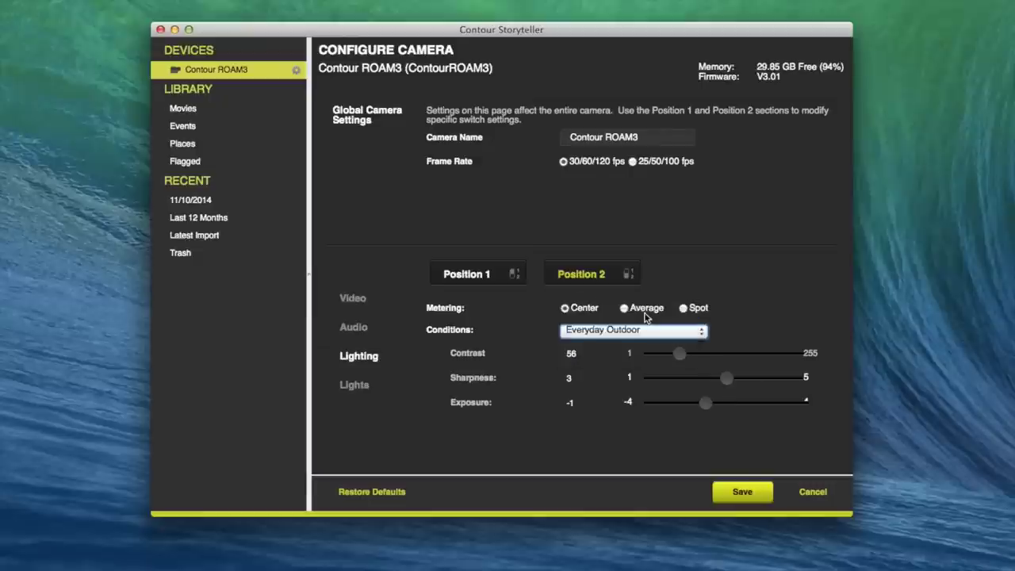
Step: Turn off the alignment laser on power-on in the light settings of Position 2
click(354, 387)
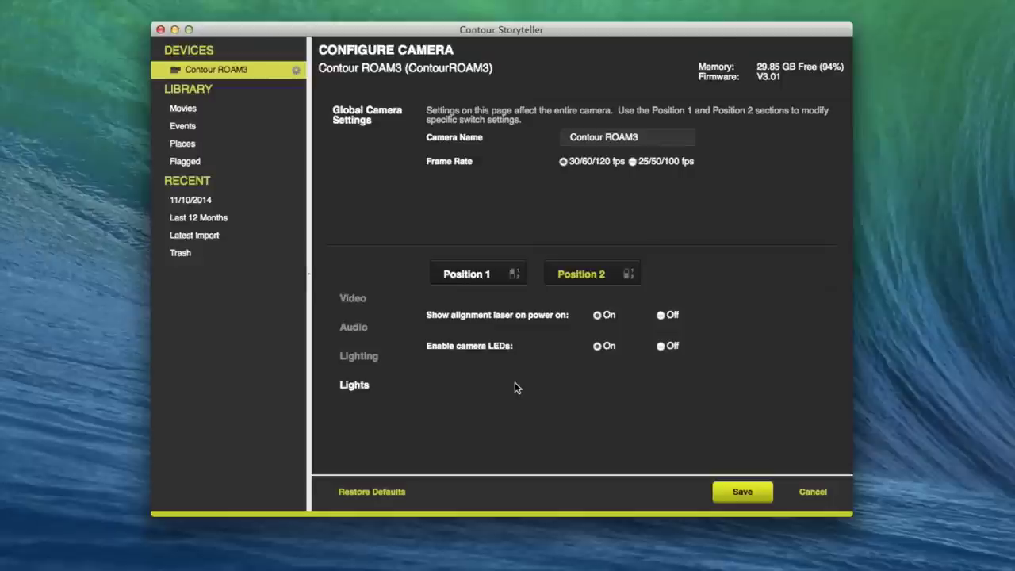
click(661, 316)
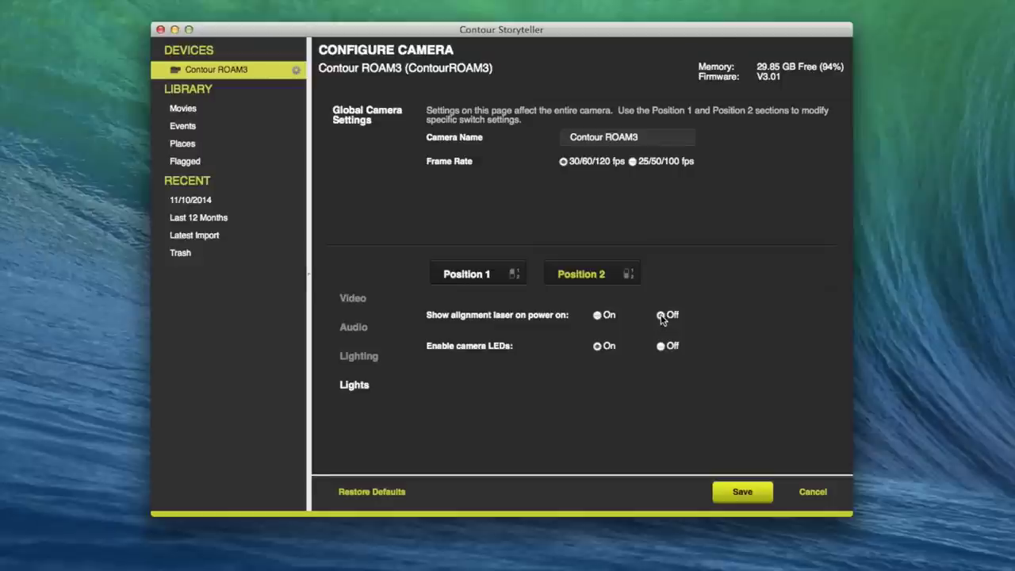